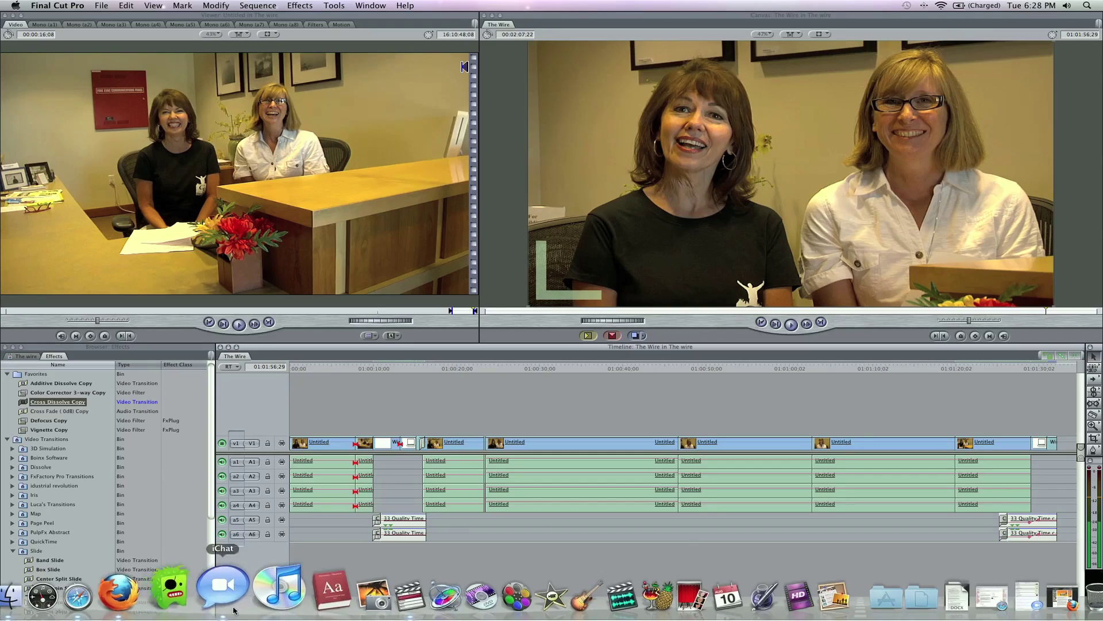
Bring Firefox forward and scroll the Detonation Films free stuff page to its Detonations explosion clips
click(151, 587)
scroll(413, 398, up, 15)
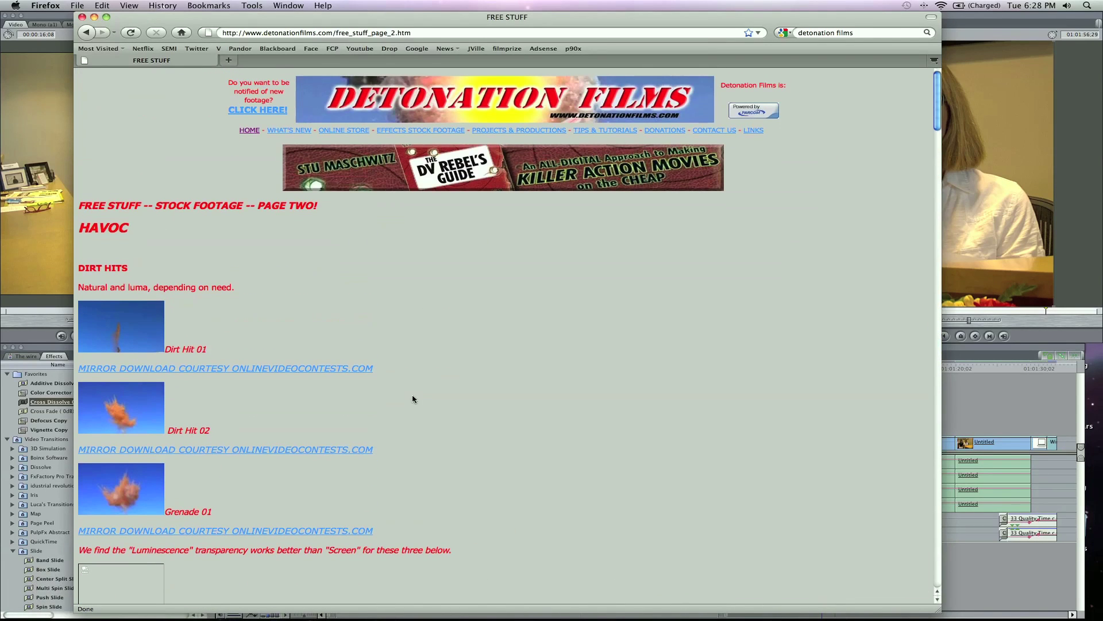
scroll(412, 398, down, 20)
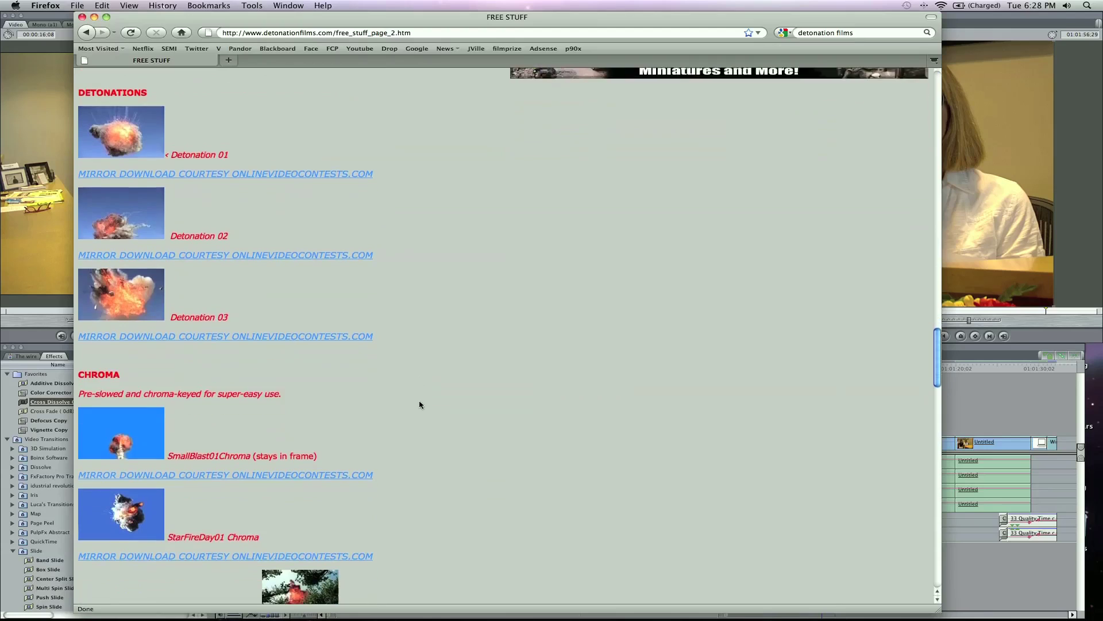
scroll(420, 404, up, 9)
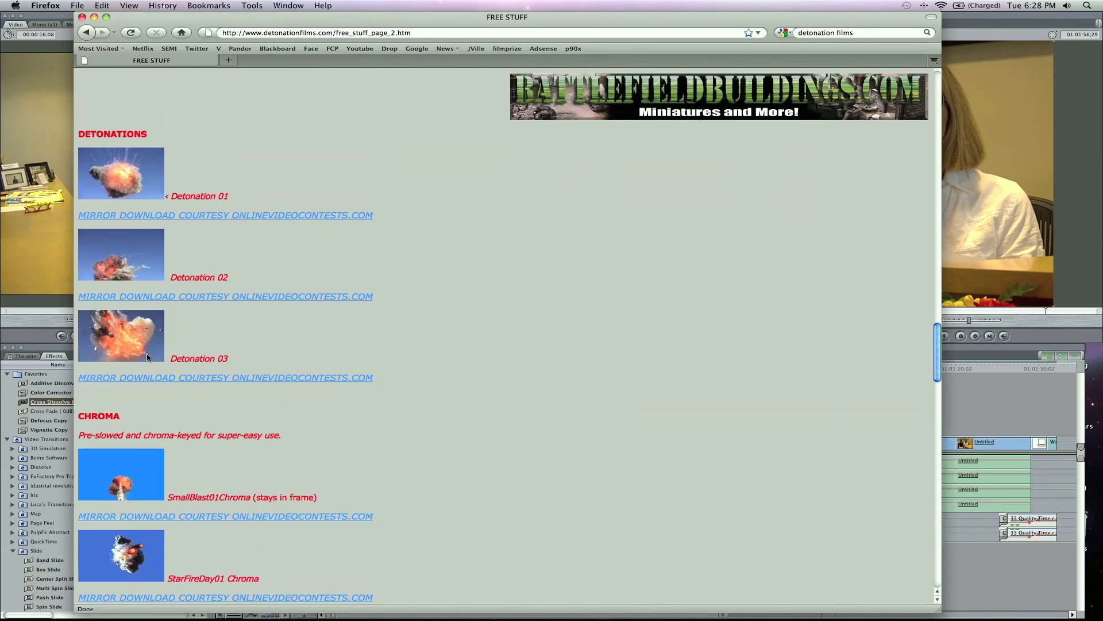
scroll(148, 356, down, 1)
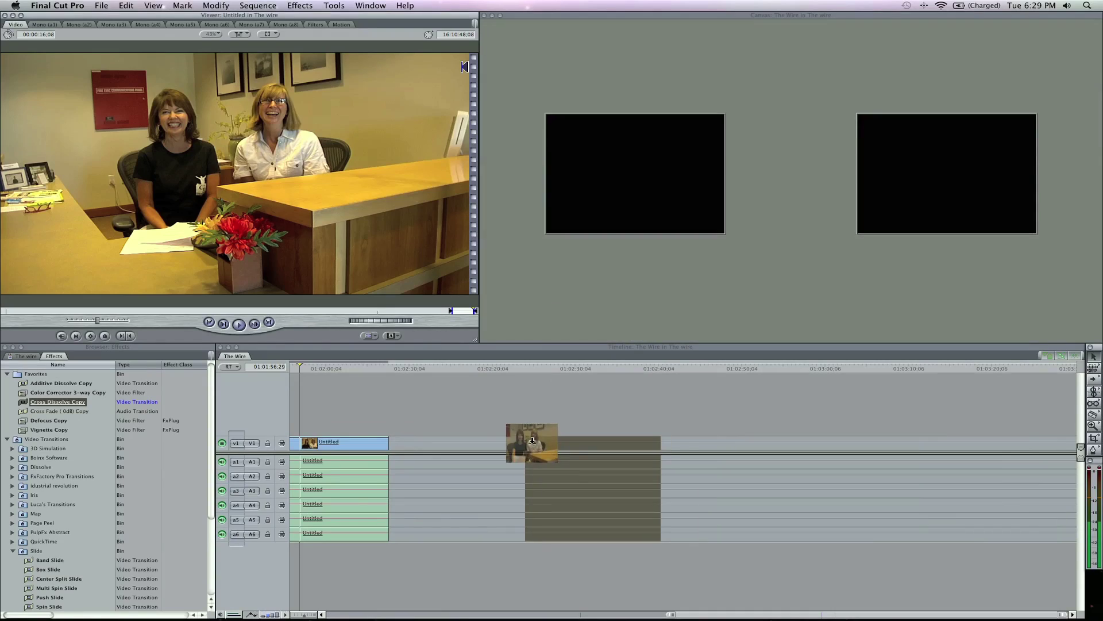
Place an interview clip after the gap and a closer shot after it, keeping a plain cut without a Cross Dissolve
drag(88, 311, 32, 311)
key(o)
drag(75, 264, 663, 452)
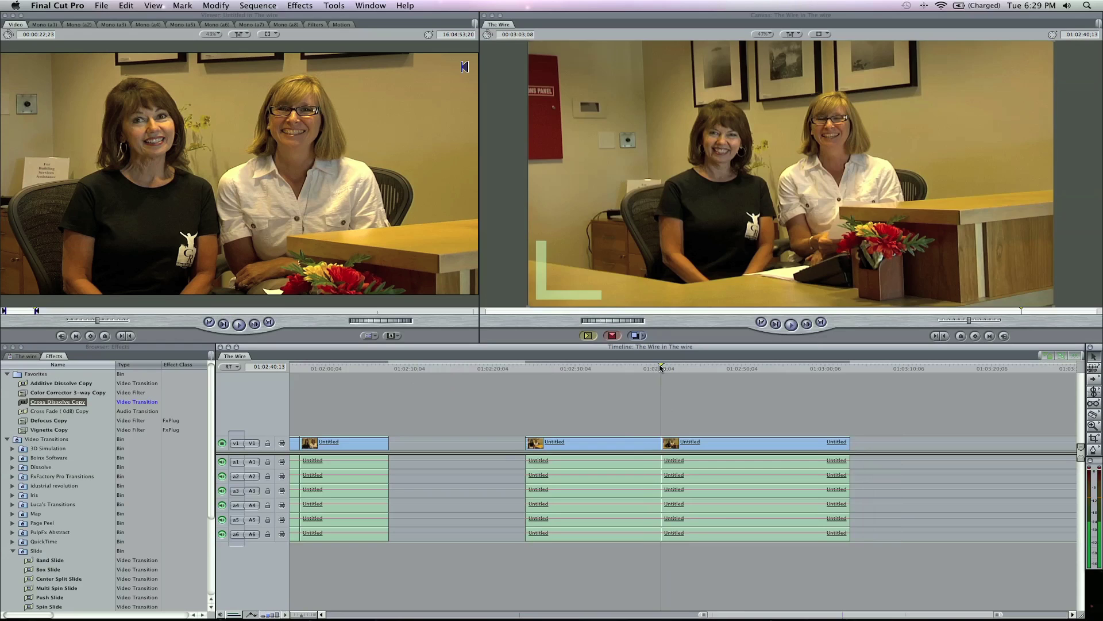
mouse_move(660, 368)
mouse_down()
mouse_move(680, 368)
mouse_move(669, 368)
mouse_up()
key(Escape)
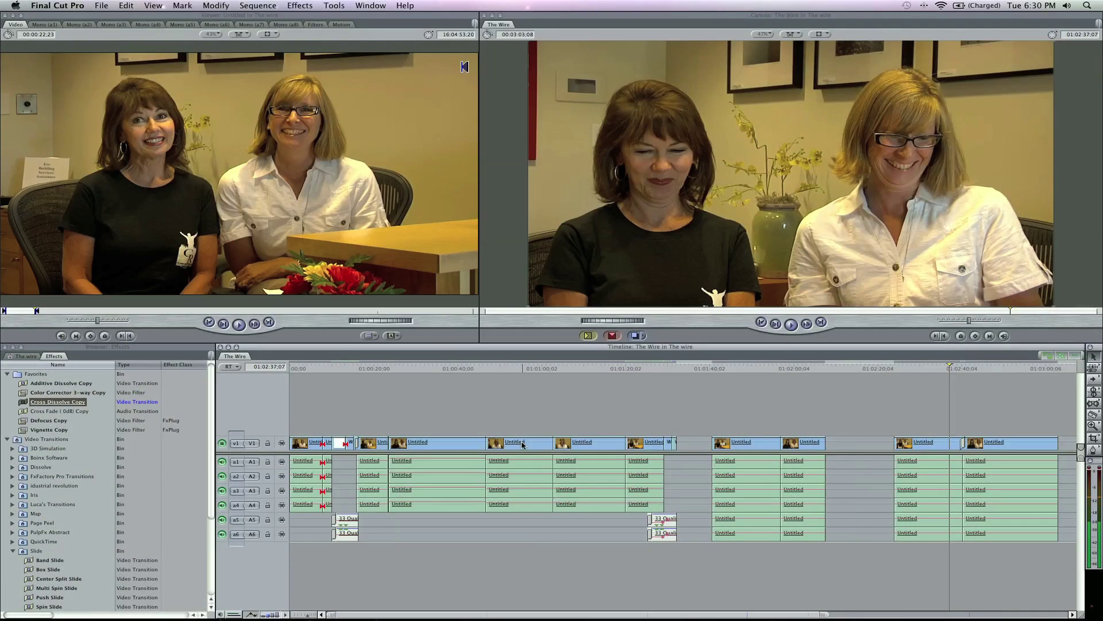
click(522, 444)
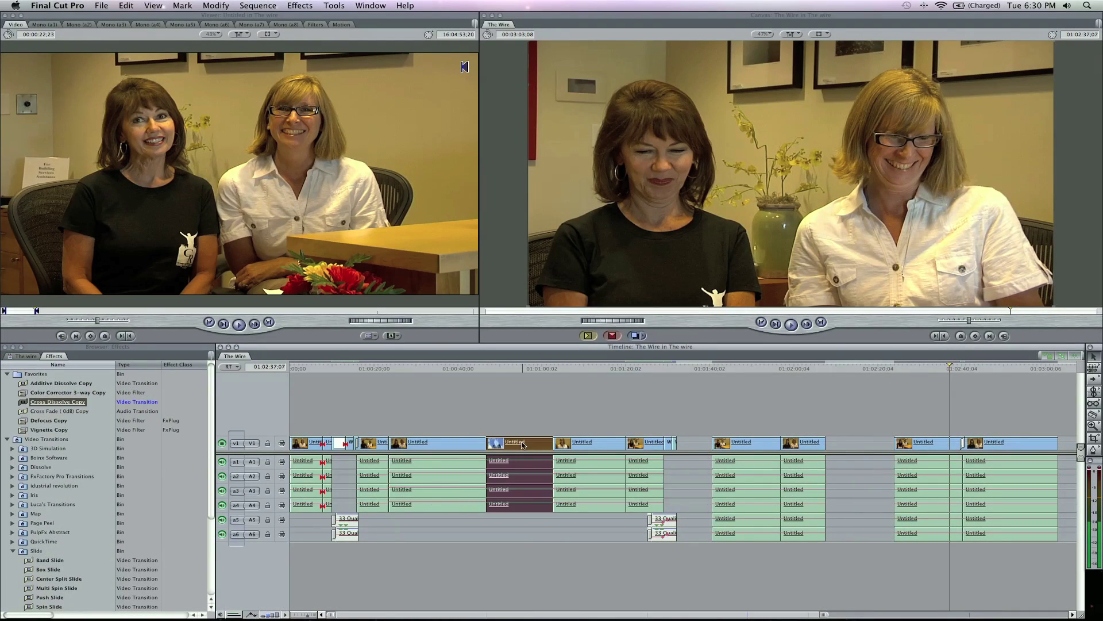
super+click(381, 444)
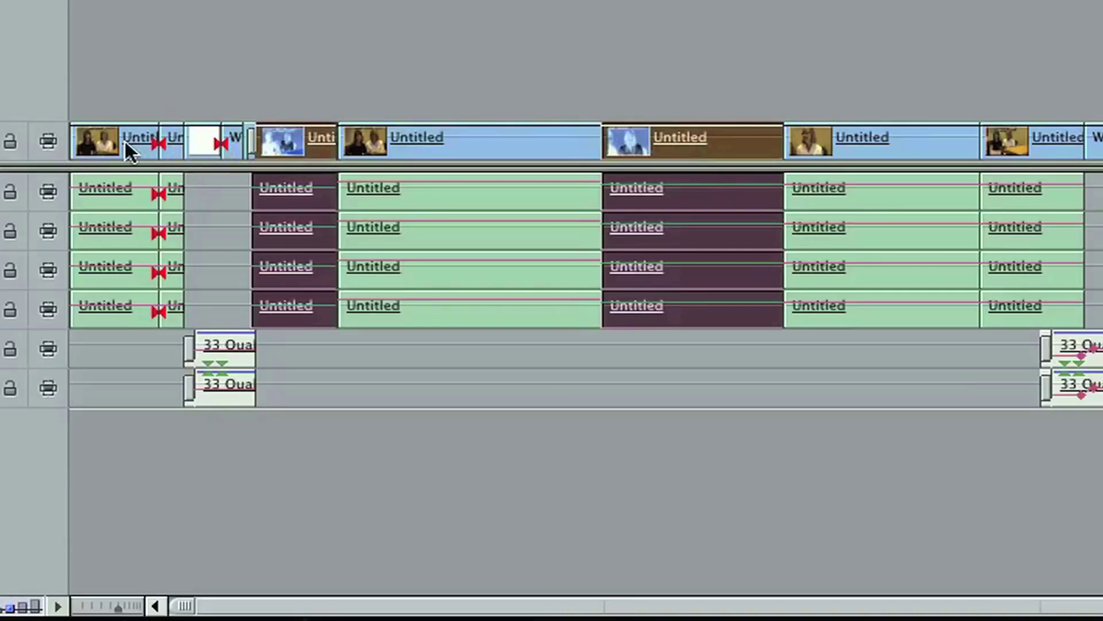
super+click(122, 142)
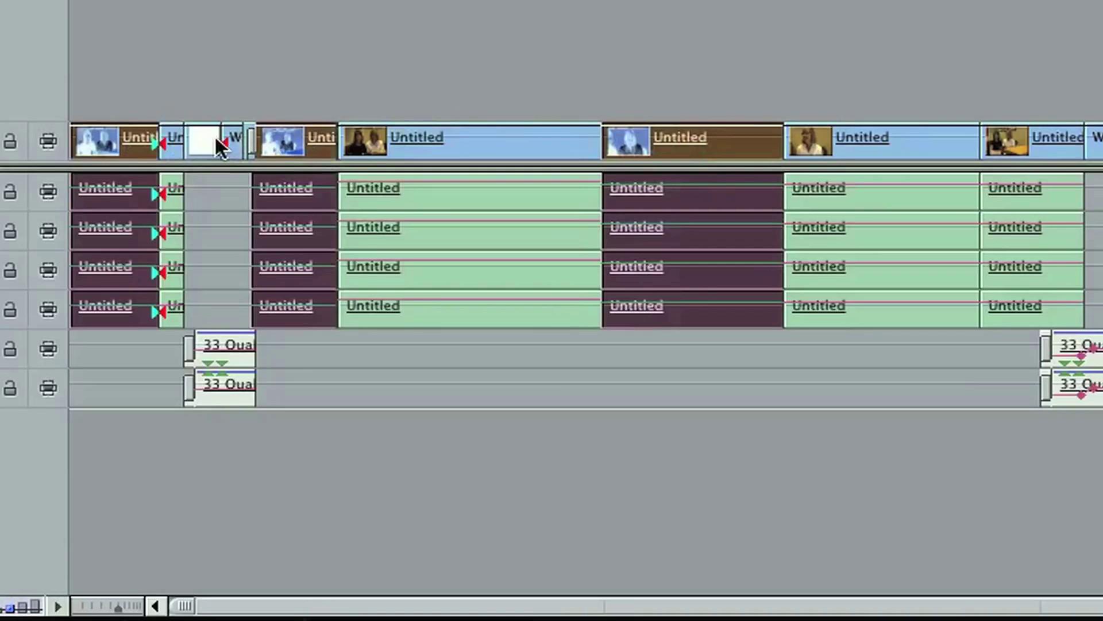
super+click(447, 141)
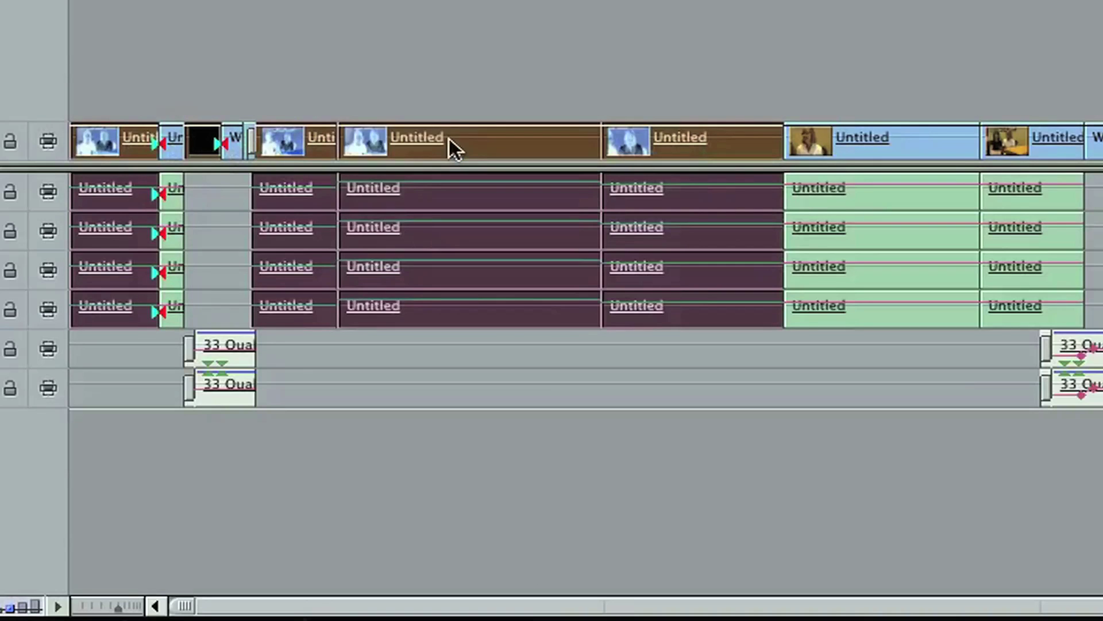
click(469, 35)
click(281, 144)
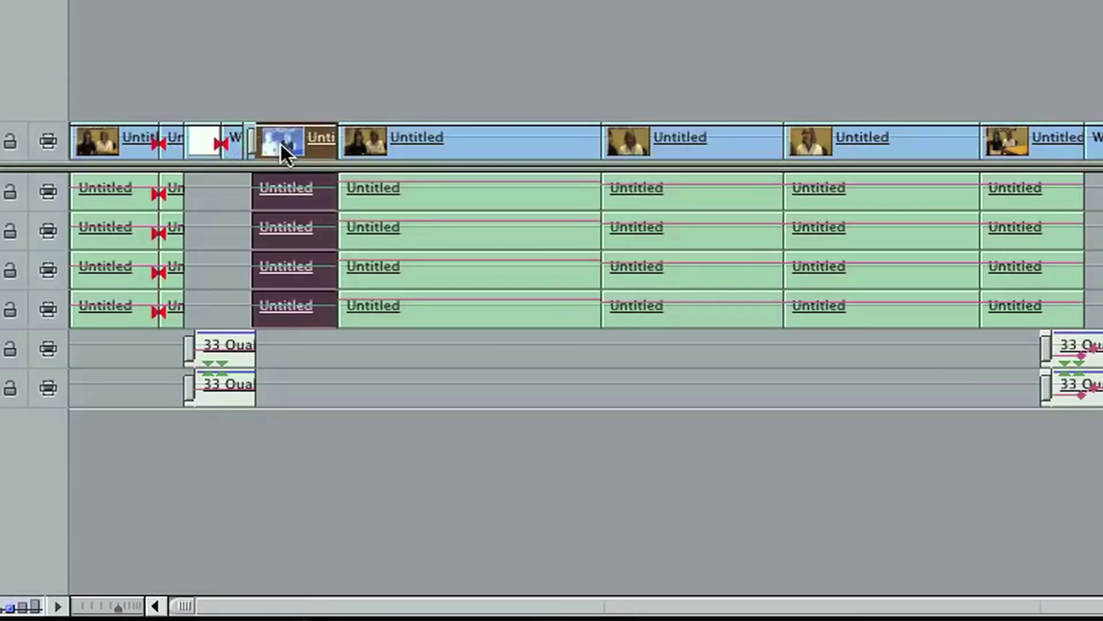
shift+click(839, 144)
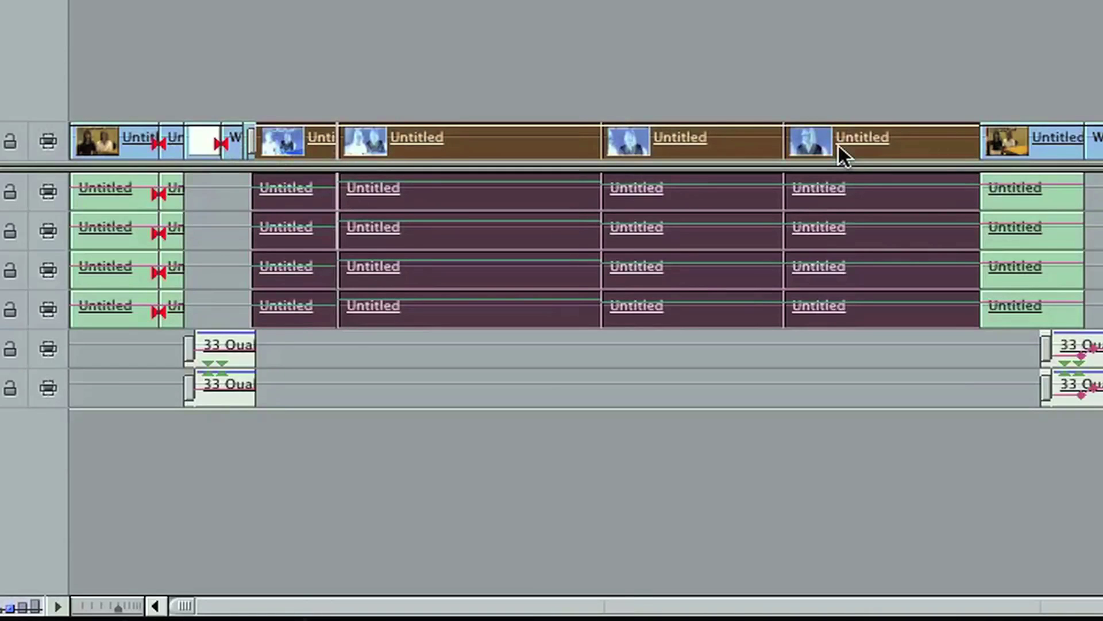
click(452, 24)
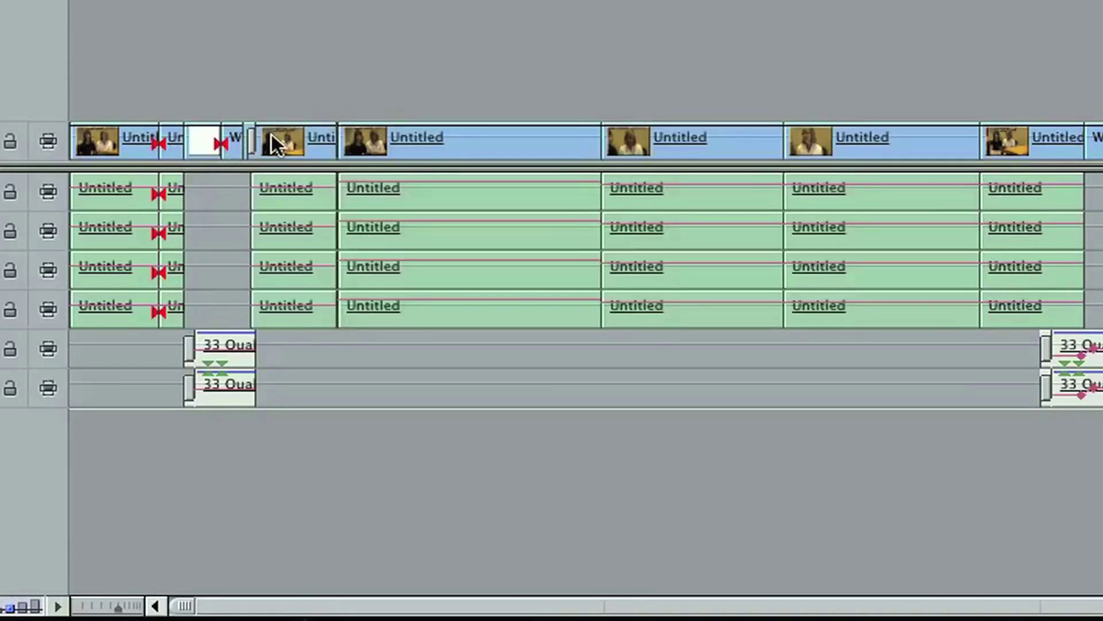
click(293, 143)
super+click(723, 144)
super+click(864, 135)
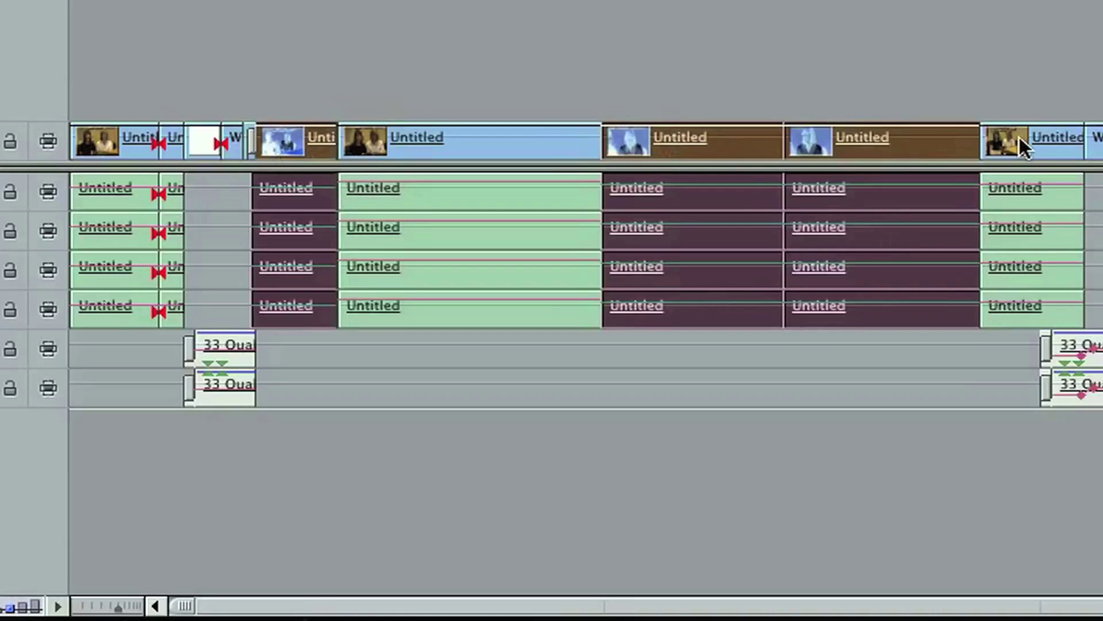
click(1010, 51)
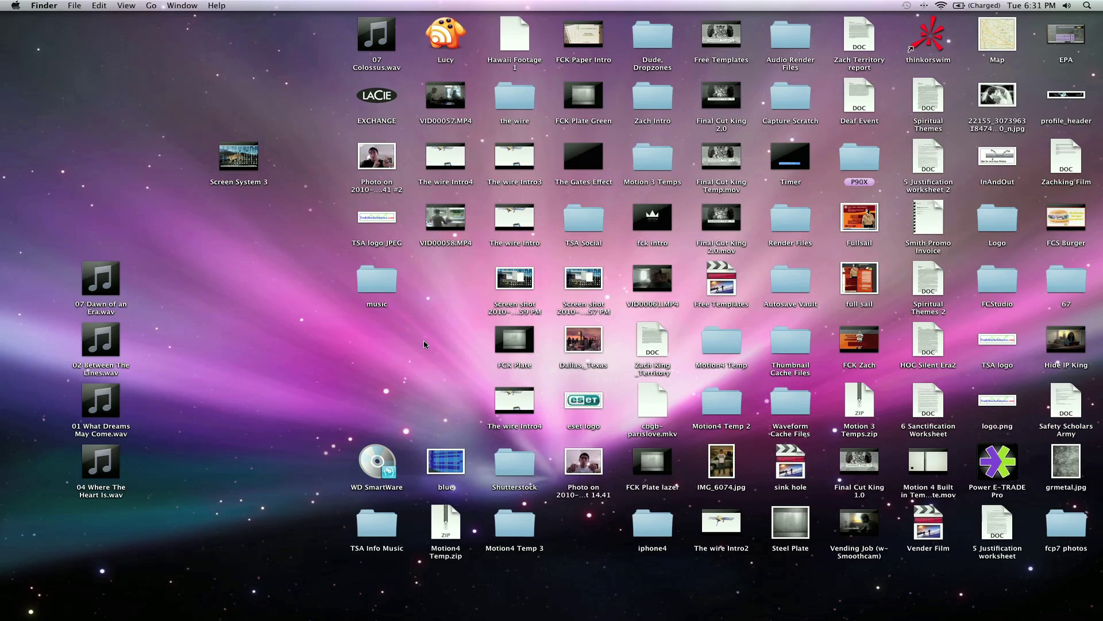
Shift the music folder, TSA logo JPEG and other desktop icons, then apply Clean Up
drag(621, 355, 808, 411)
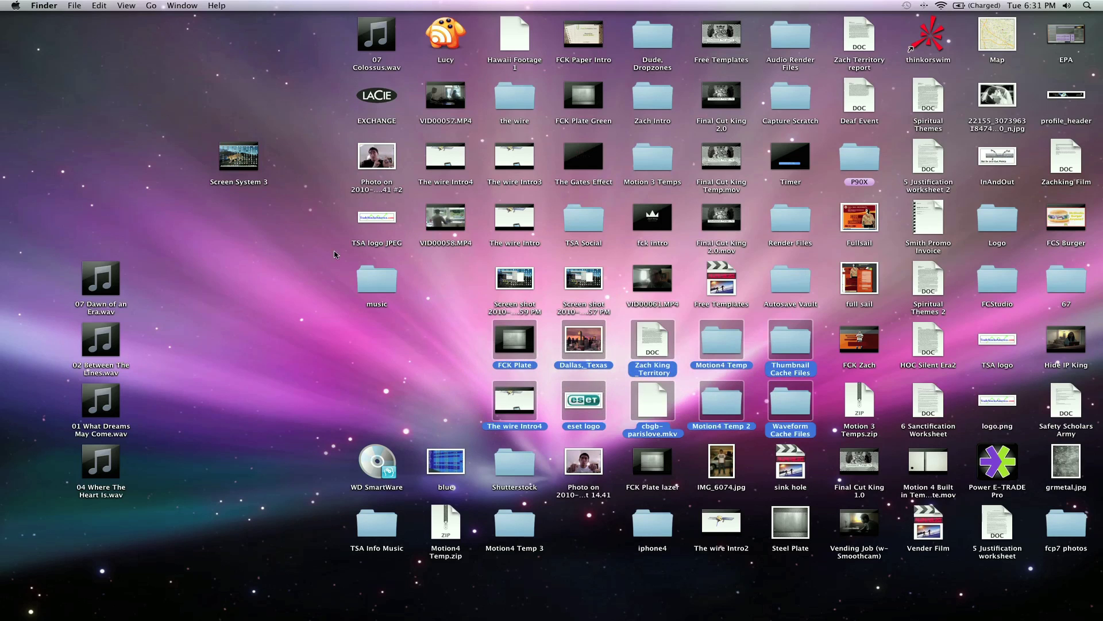
drag(377, 280, 425, 313)
drag(401, 232, 333, 245)
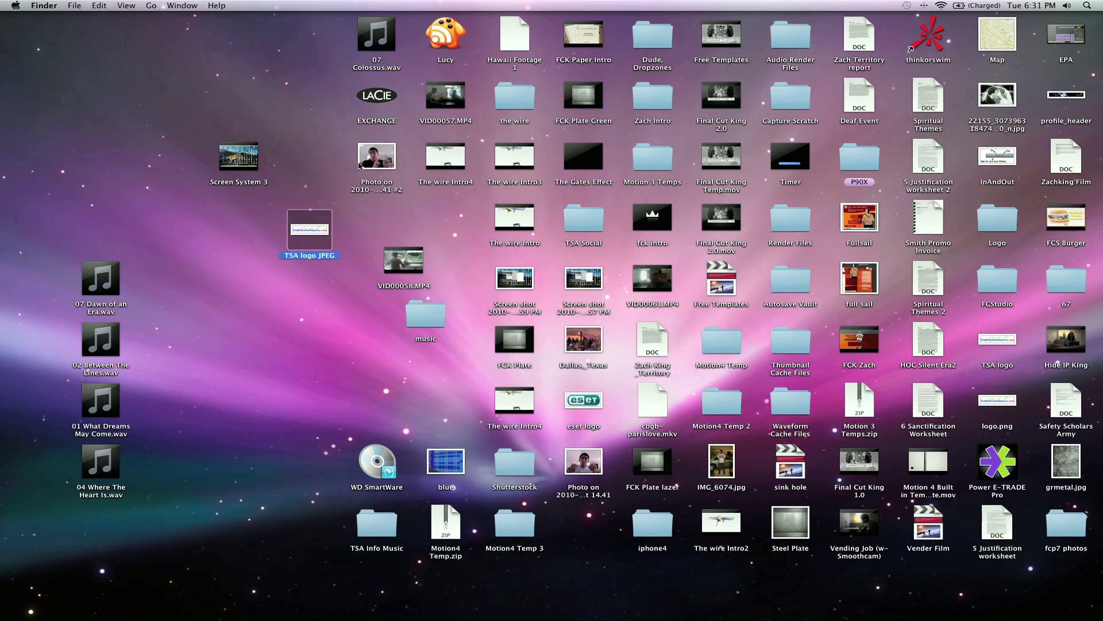
drag(297, 107, 297, 107)
drag(451, 167, 441, 168)
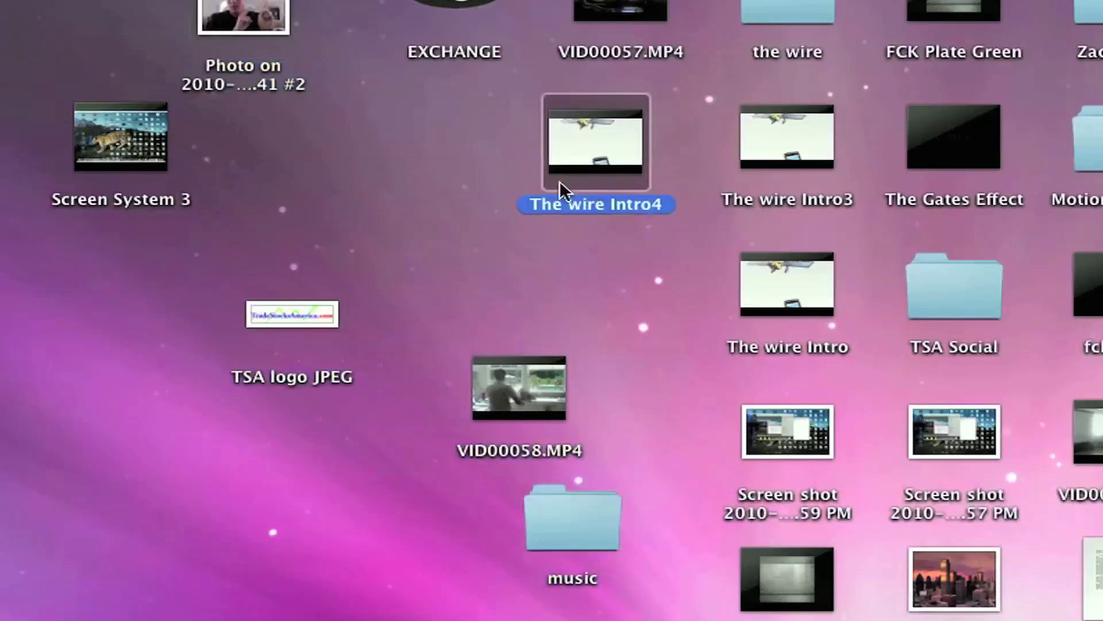
right_click(405, 195)
click(446, 307)
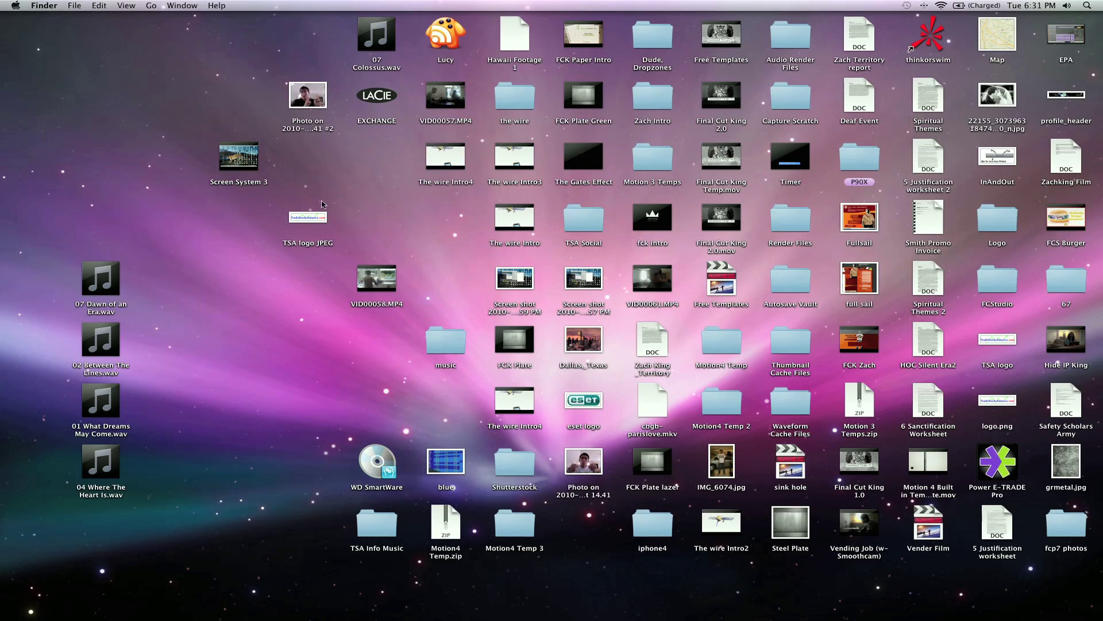
Regroup TSA logo JPEG, Screen System 3 and The wire Intro into new columns; move the clock left
drag(370, 221, 397, 221)
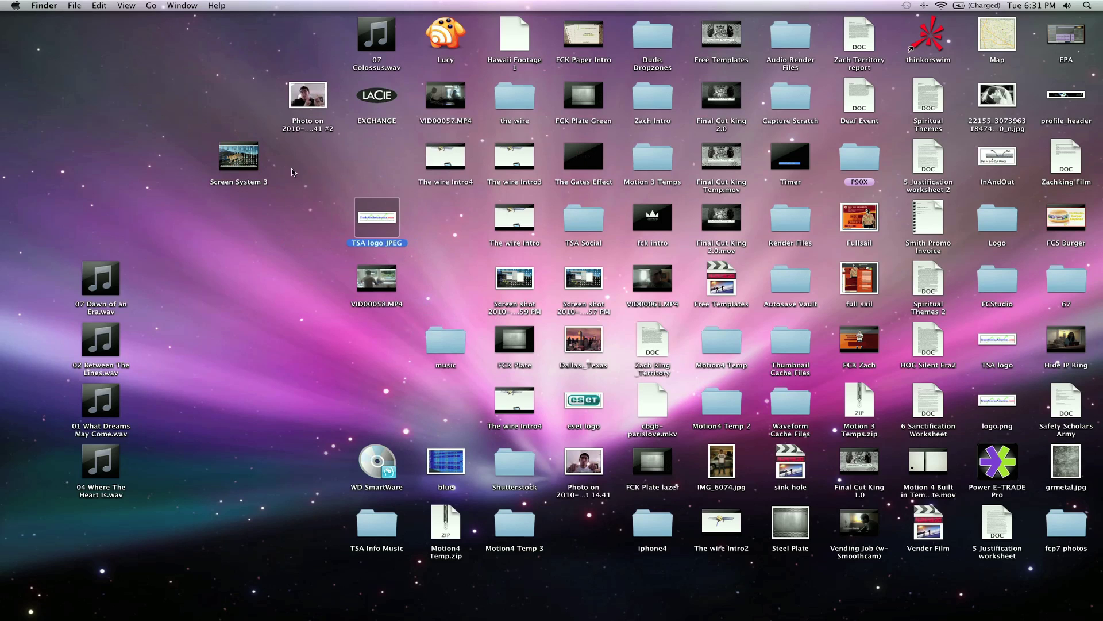
super+click(257, 163)
drag(256, 162, 383, 165)
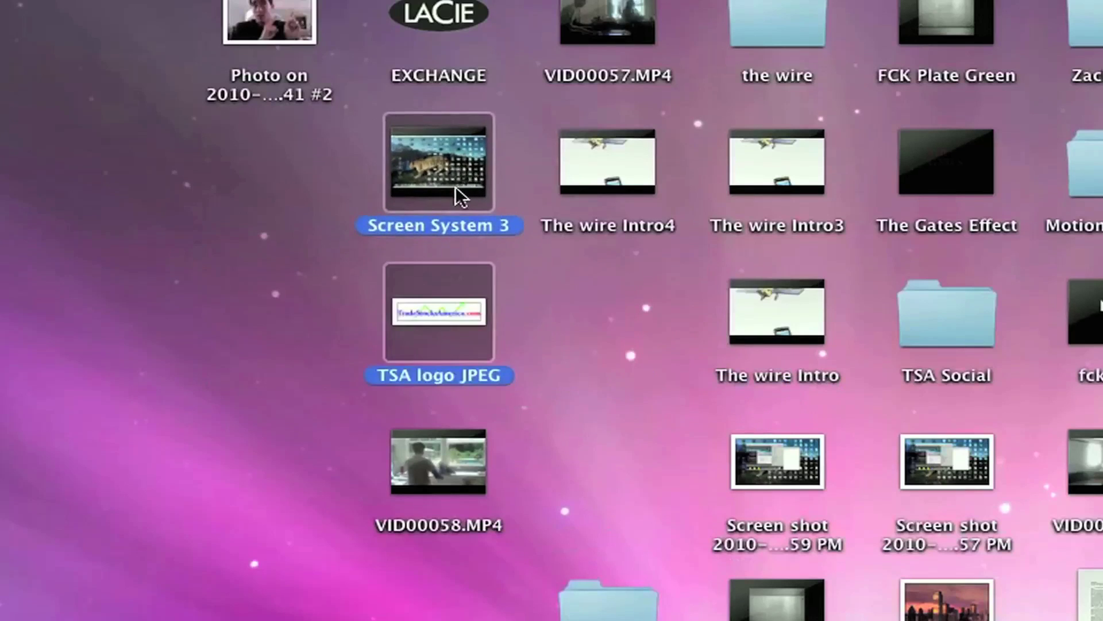
super+click(724, 330)
drag(724, 330, 670, 328)
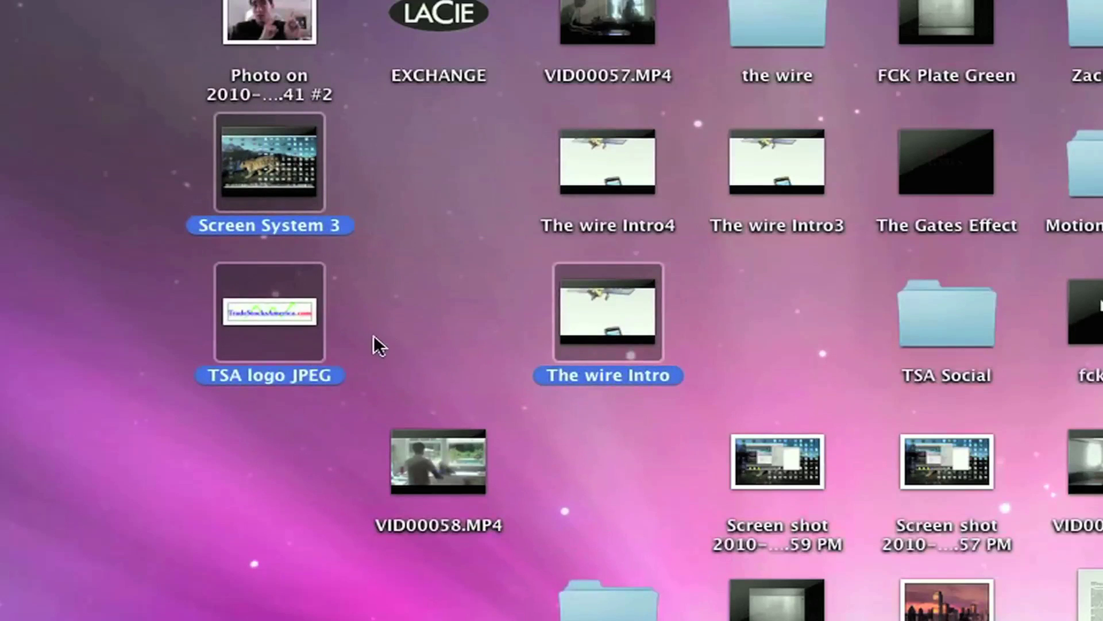
drag(374, 334, 464, 222)
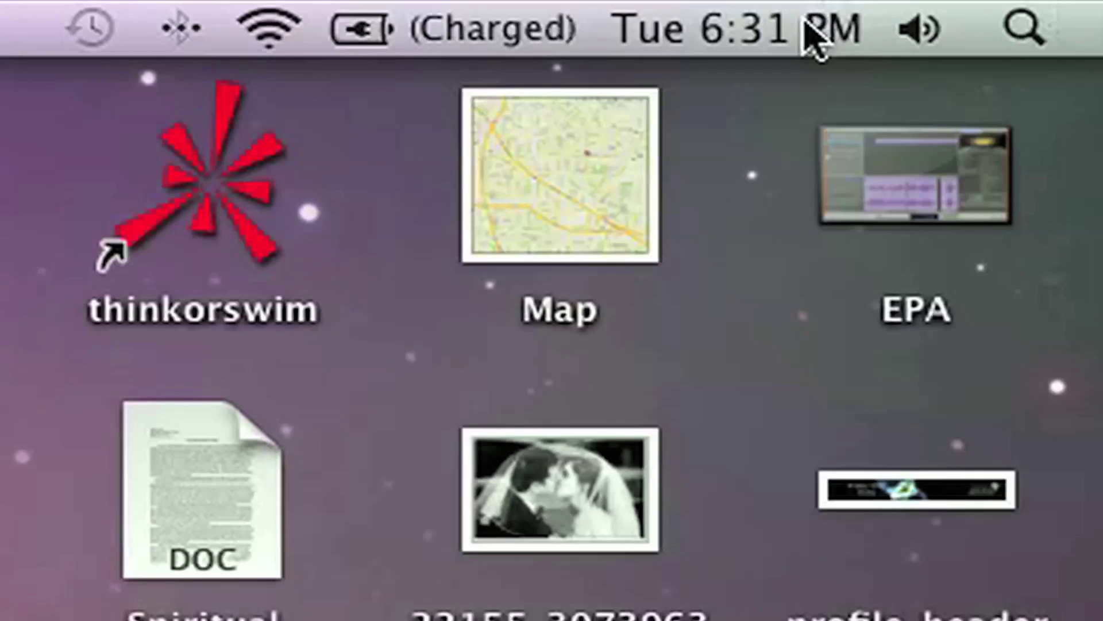
drag(813, 29, 431, 37)
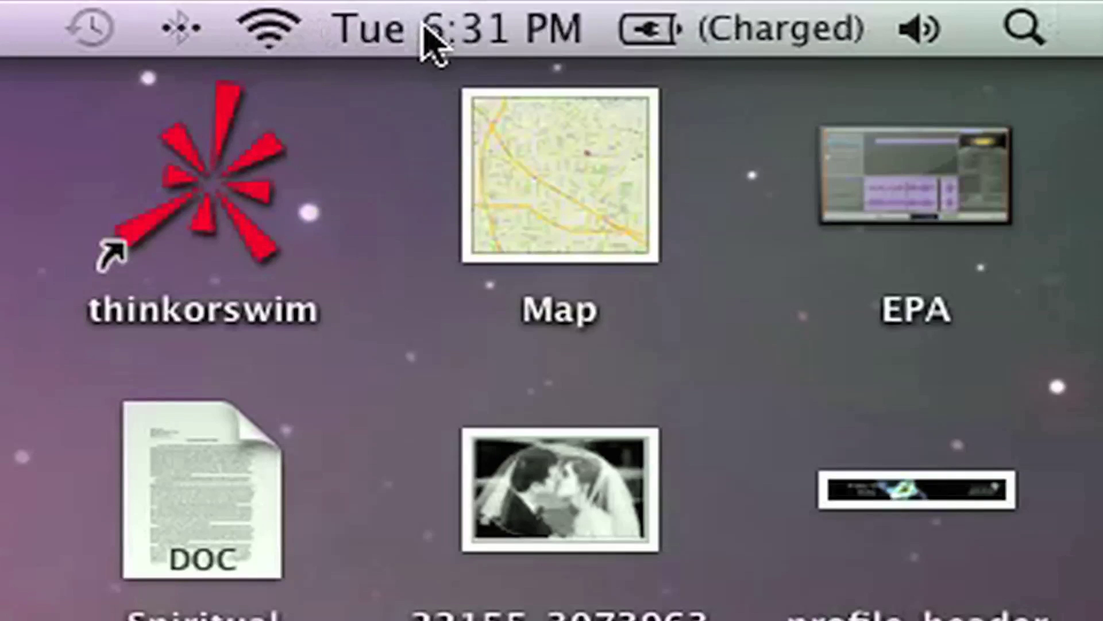
Place the Wi-Fi icon after Bluetooth and drag the clock off the menu bar
mouse_move(275, 27)
mouse_down()
mouse_move(185, 26)
mouse_move(282, 26)
mouse_up()
drag(423, 26, 406, 141)
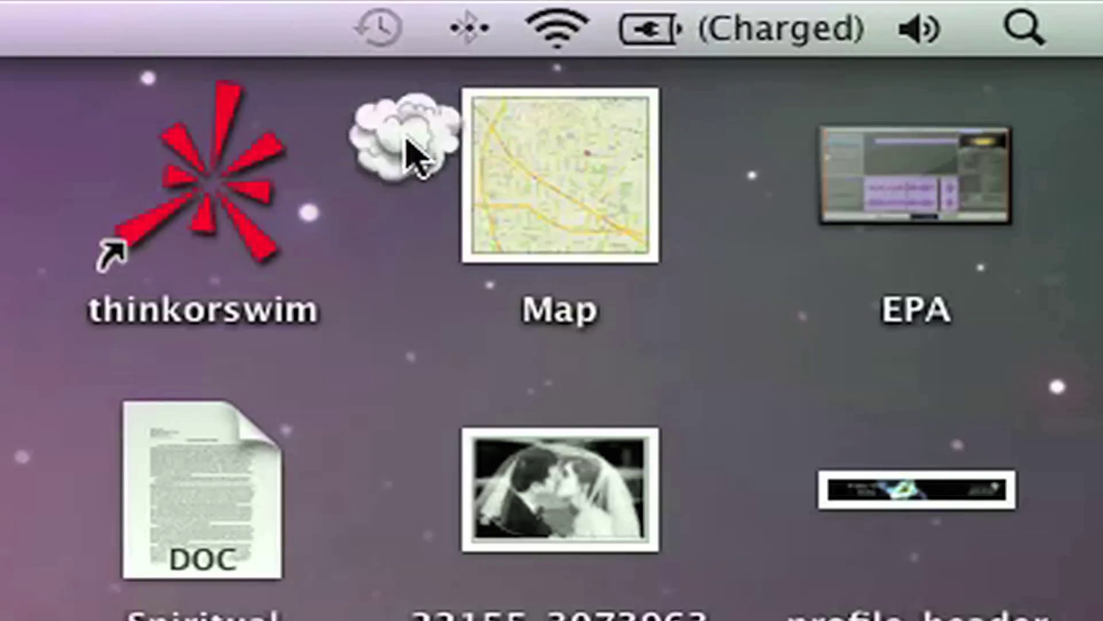